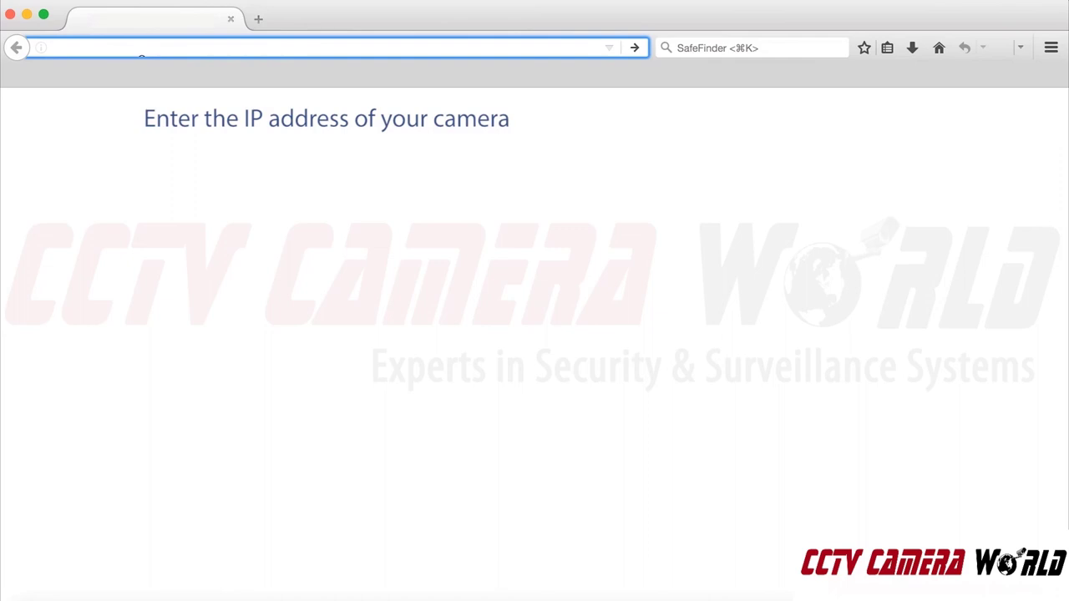
# - Load the camera's web page at 192.168.1.65 in Firefox
pyautogui.write('192.168.1.65/')
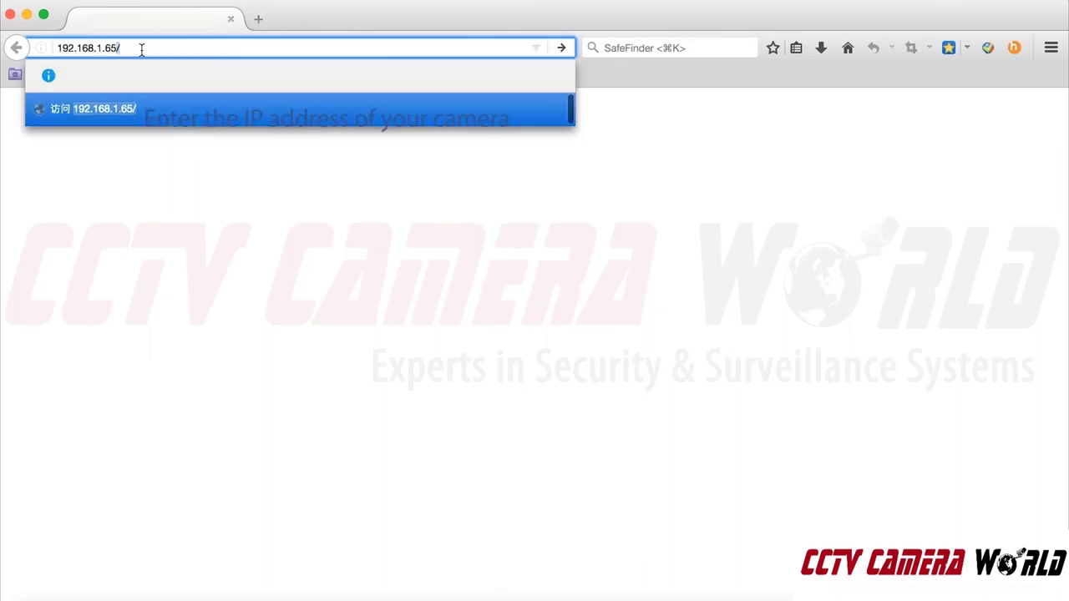
pyautogui.press('Return')
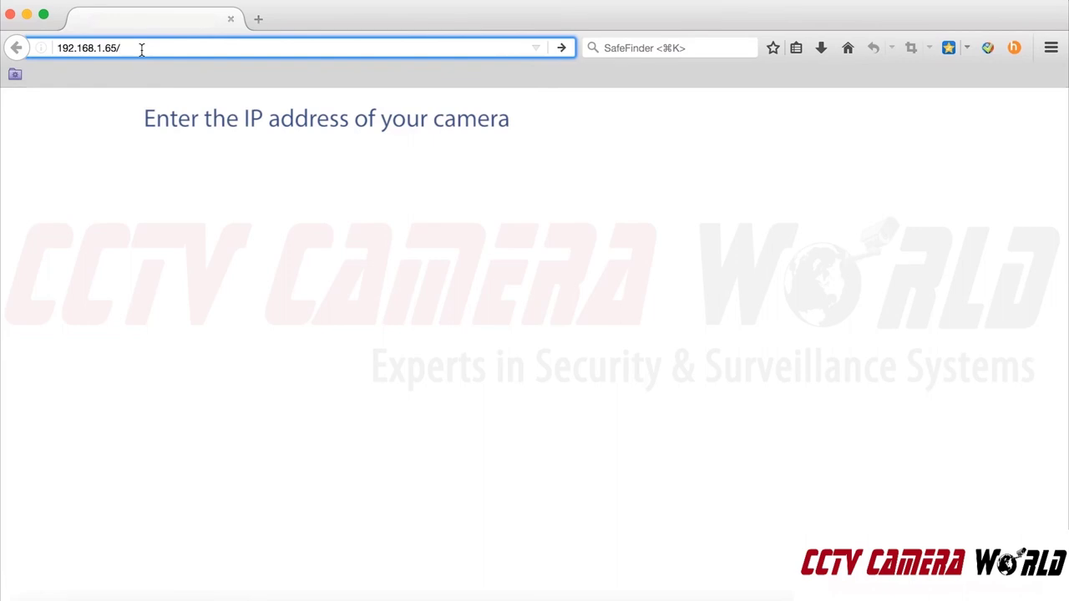
pyautogui.press('Return')
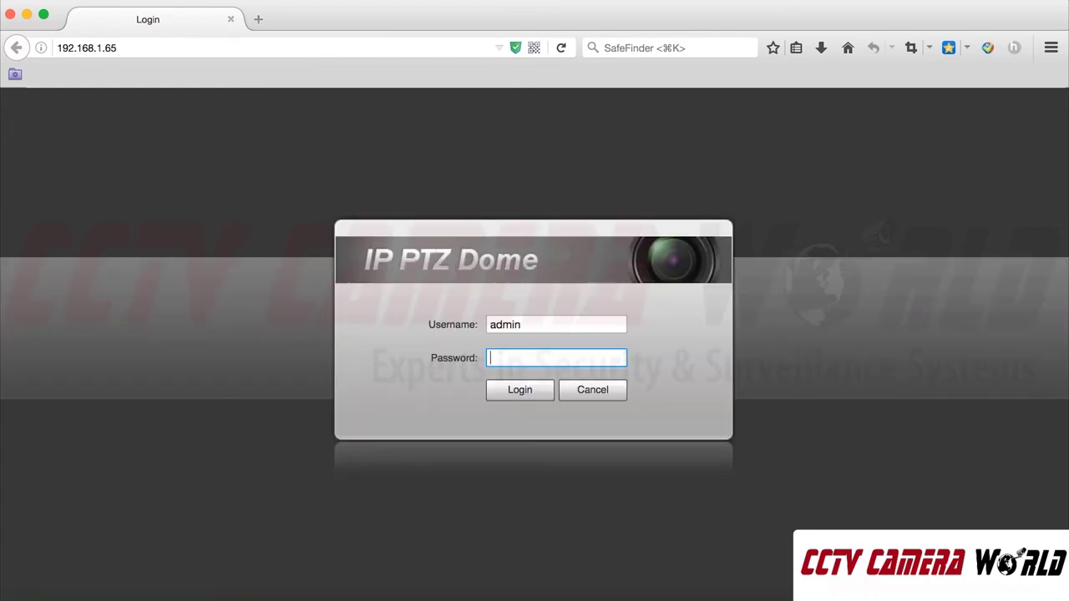
# - Log in as admin with the account password and dismiss the password-update suggestion
pyautogui.write('a')
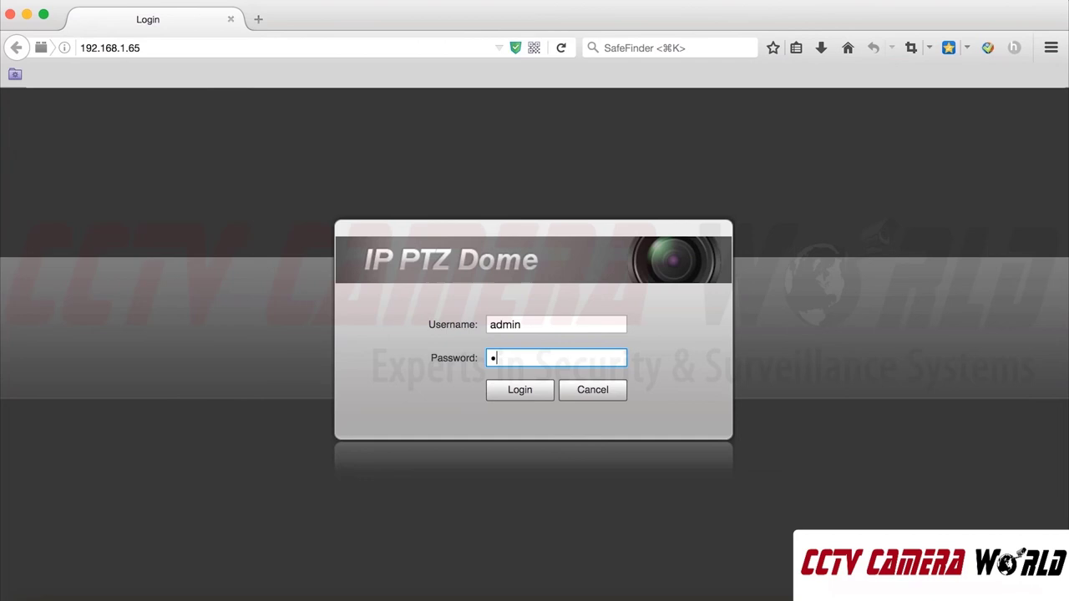
pyautogui.press('BackSpace')
pyautogui.write('admin')
pyautogui.press('Return')
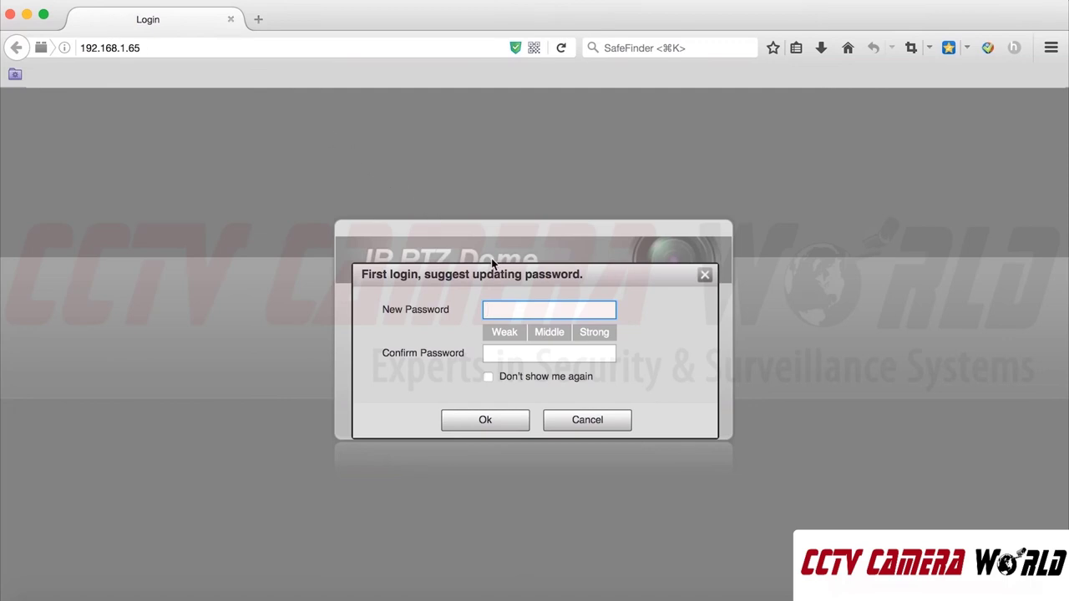
pyautogui.click(585, 423)
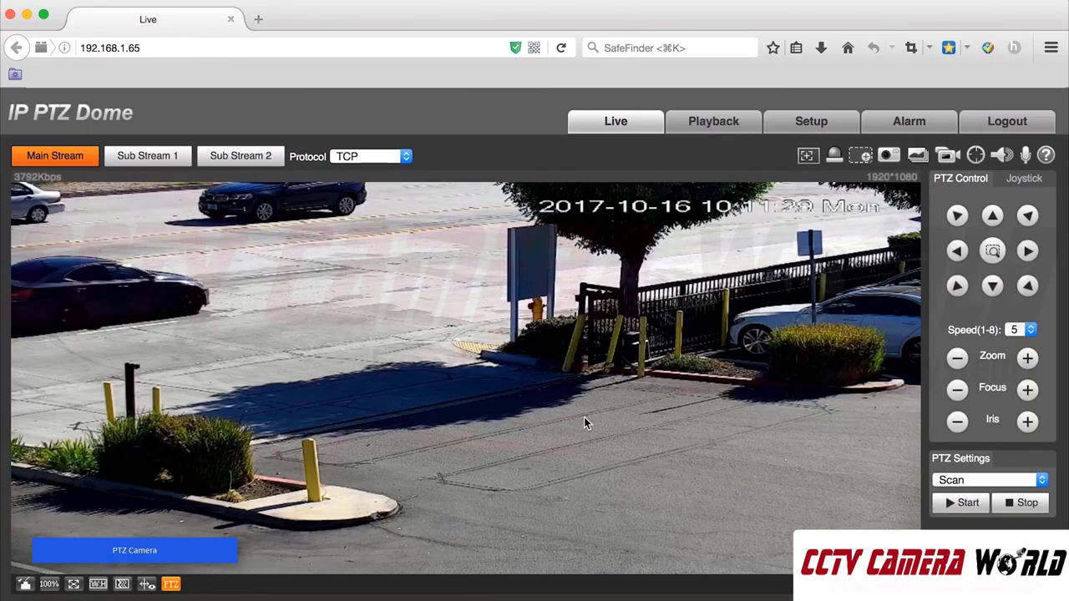
# - Add a new preset, Preset1, under PTZ Settings > Function > Preset
pyautogui.click(818, 124)
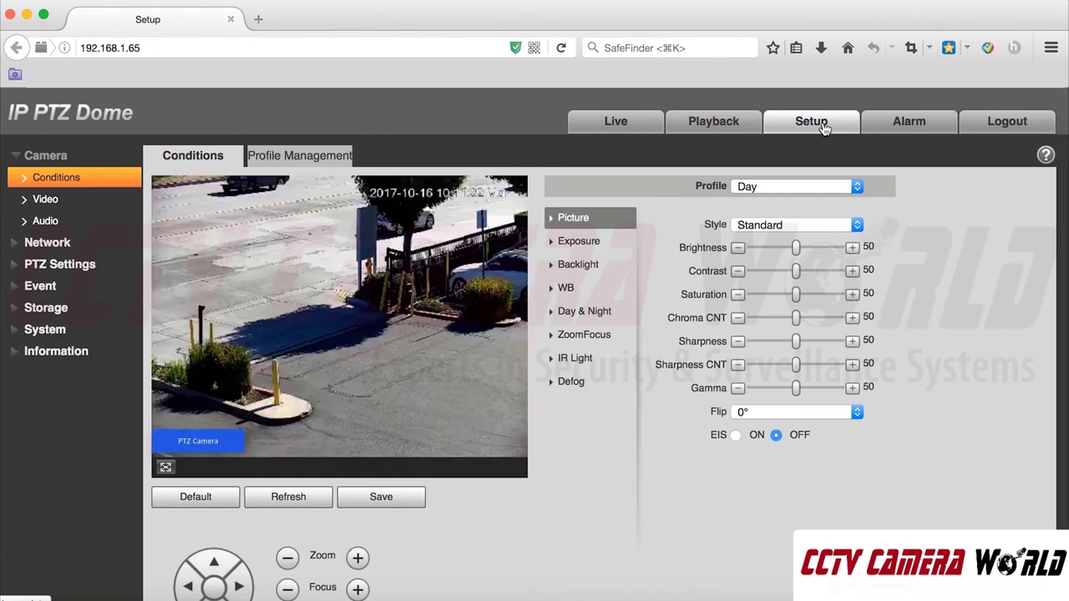
pyautogui.click(83, 274)
pyautogui.click(65, 222)
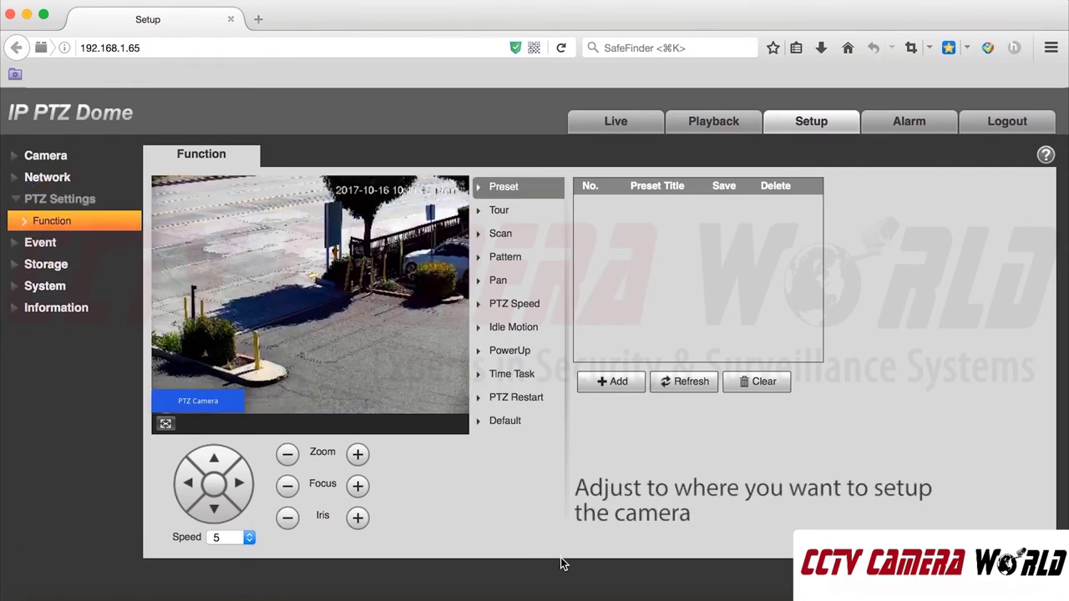
pyautogui.click(610, 381)
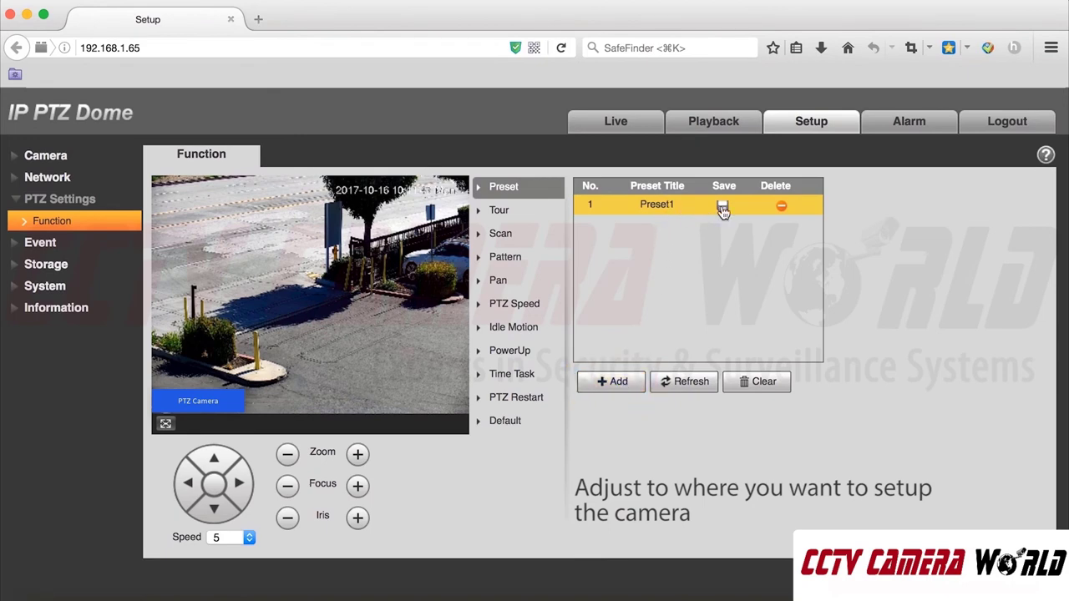
# - Pan, tilt and zoom the camera to the desired view and save it to Preset1
pyautogui.click(189, 482)
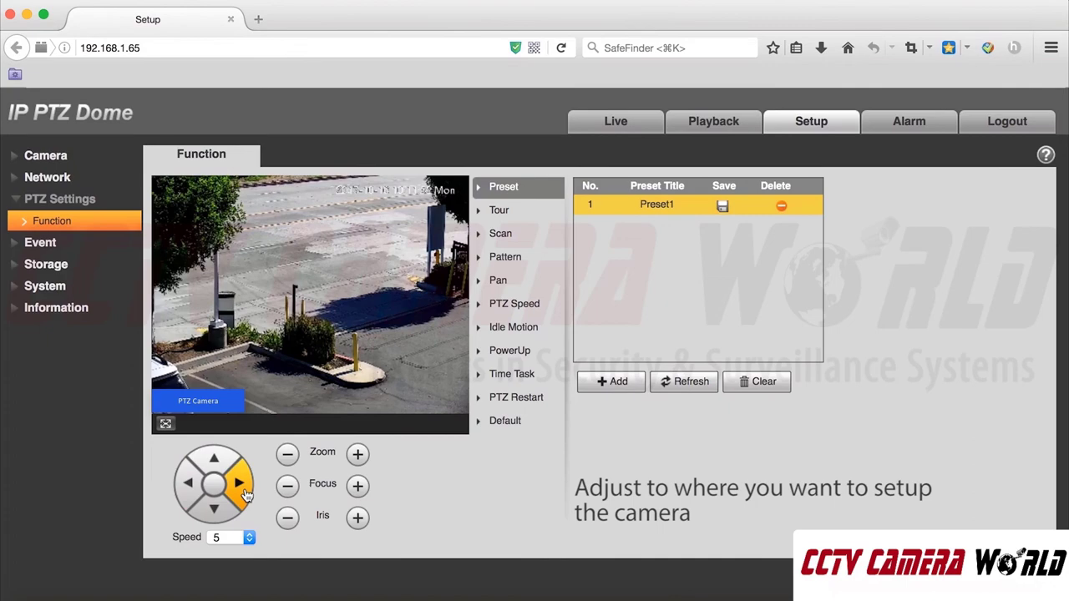
pyautogui.click(240, 483)
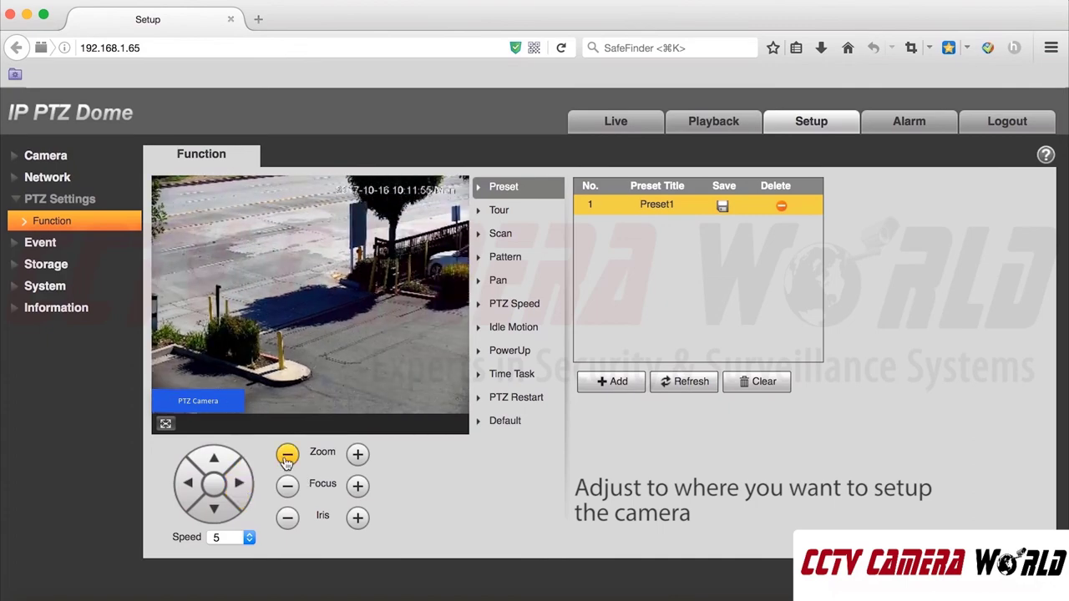
pyautogui.click(286, 458)
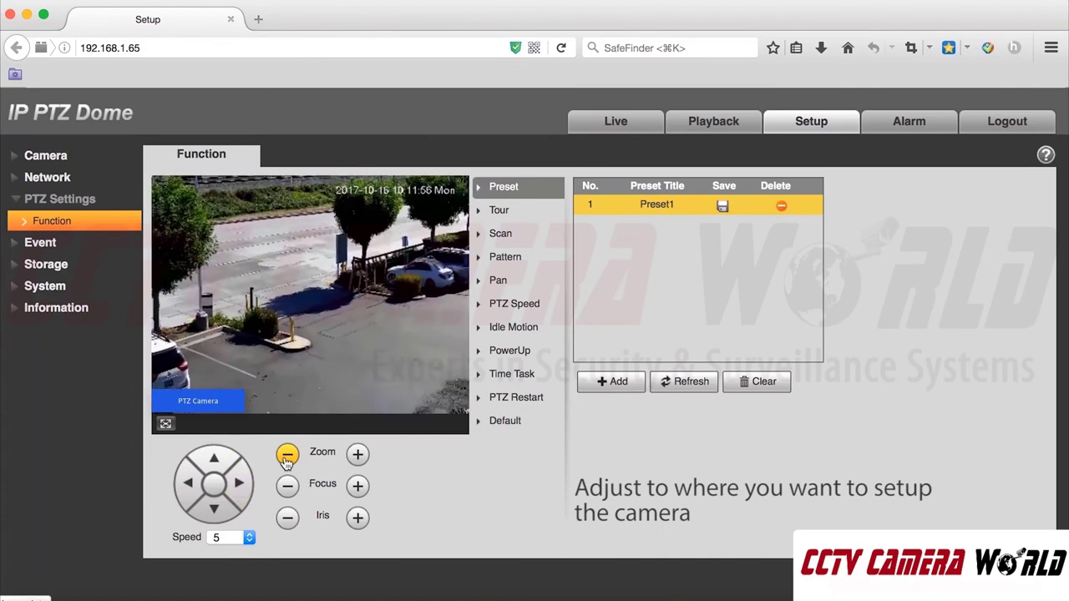
pyautogui.click(215, 458)
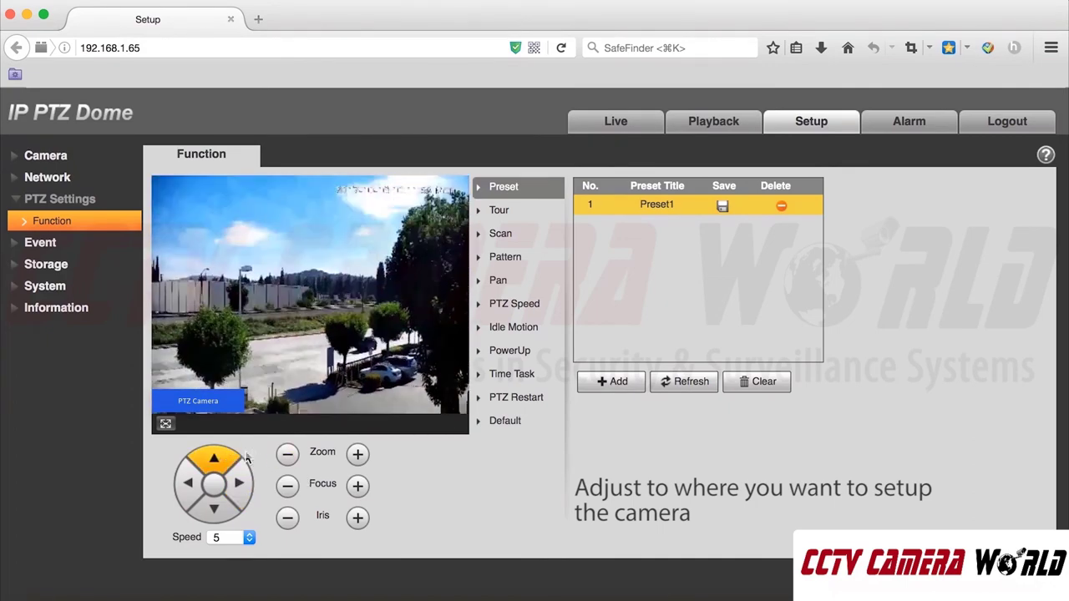
pyautogui.click(218, 507)
pyautogui.click(358, 454)
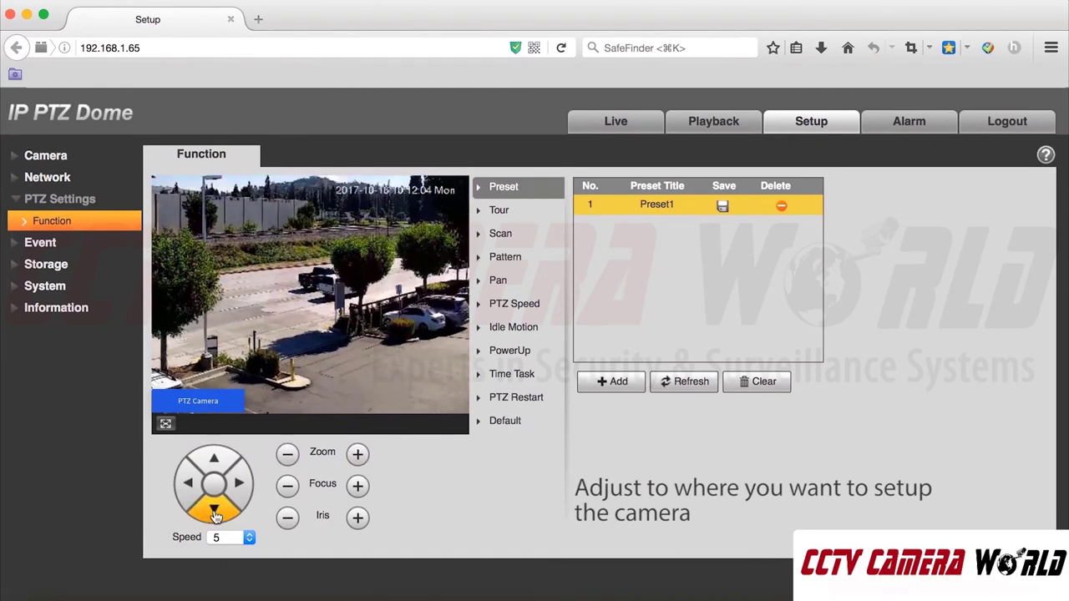
pyautogui.click(292, 456)
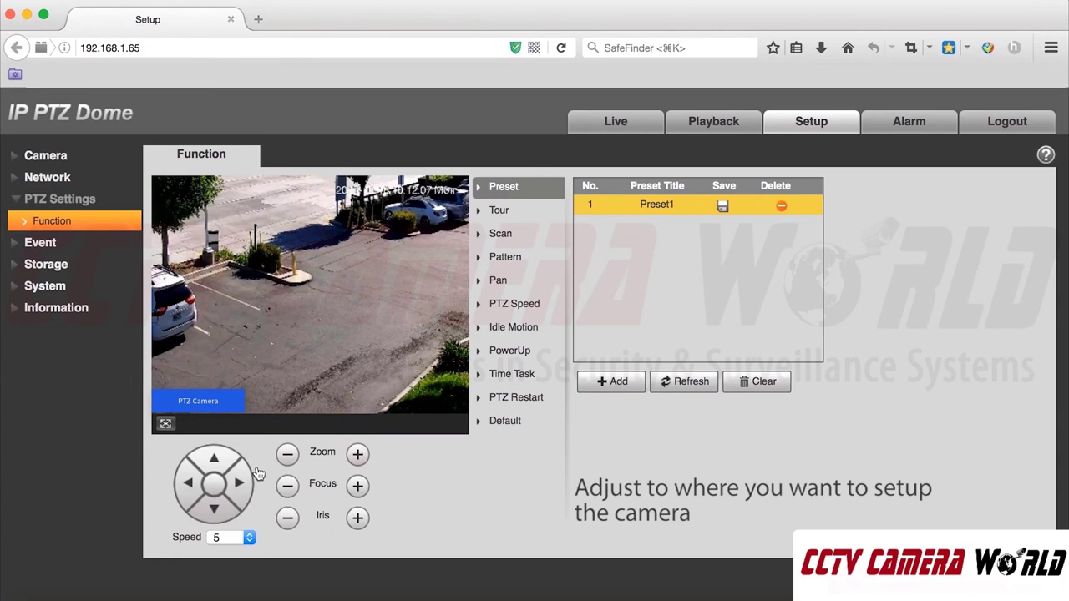
pyautogui.click(215, 466)
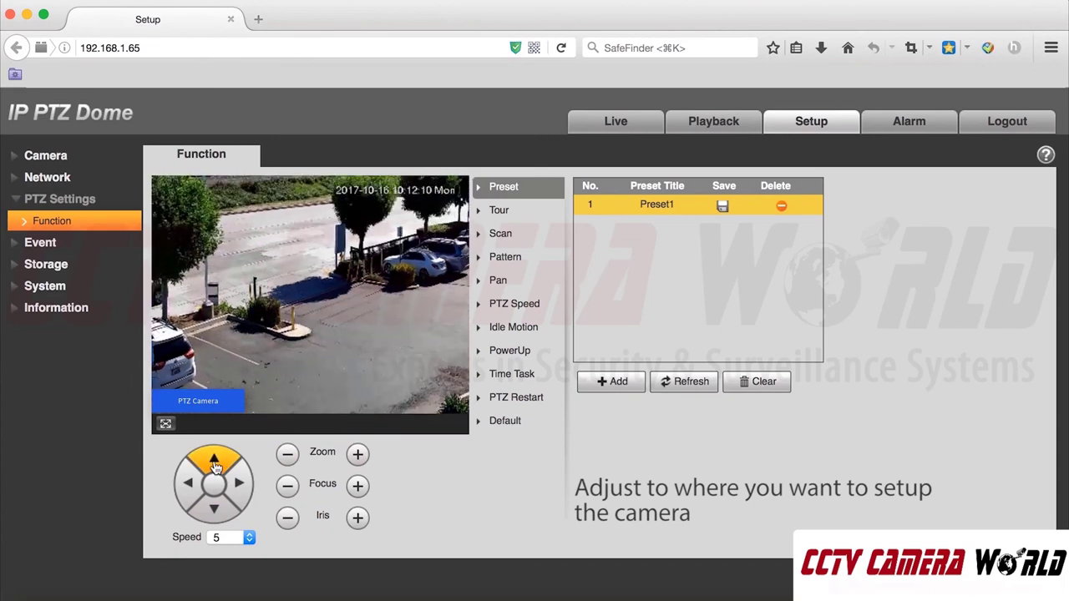
pyautogui.click(357, 454)
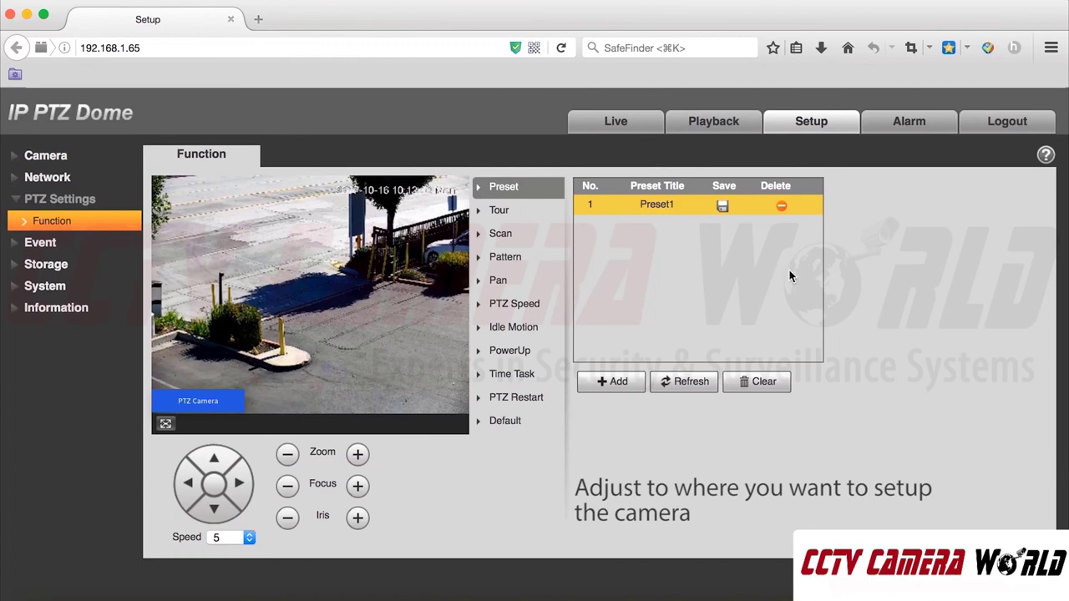
pyautogui.click(724, 209)
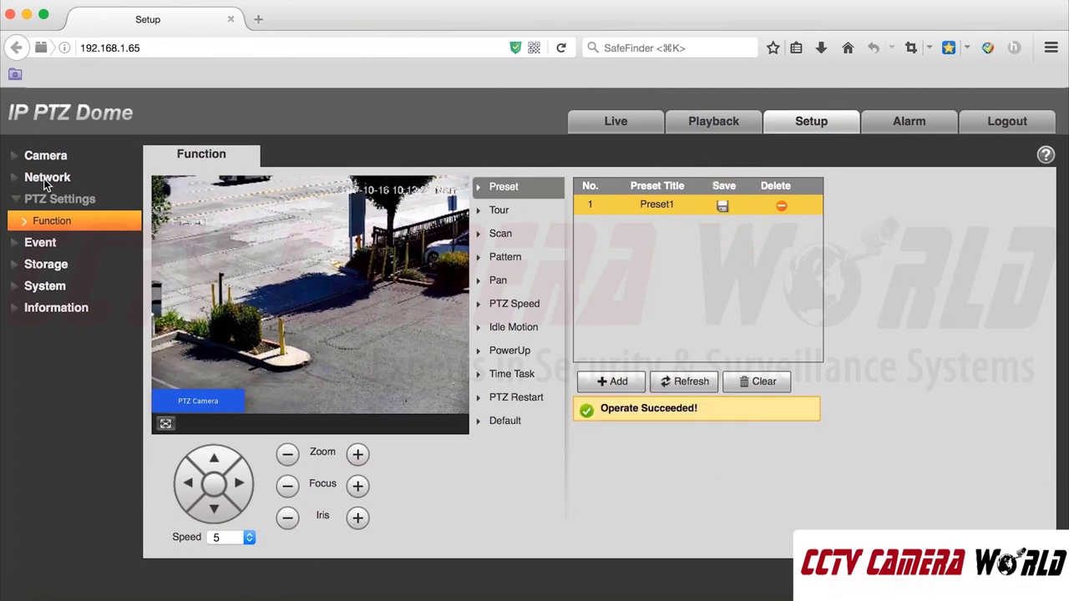
# - Add and save a smart plan for Preset1 under Event > Smart Plan
pyautogui.click(39, 241)
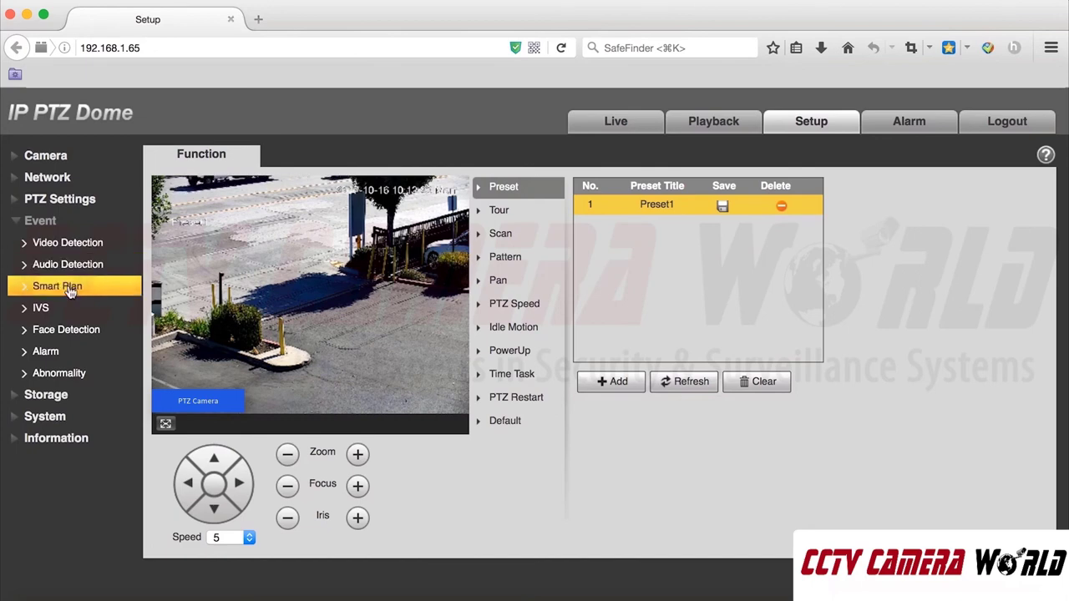
pyautogui.click(71, 289)
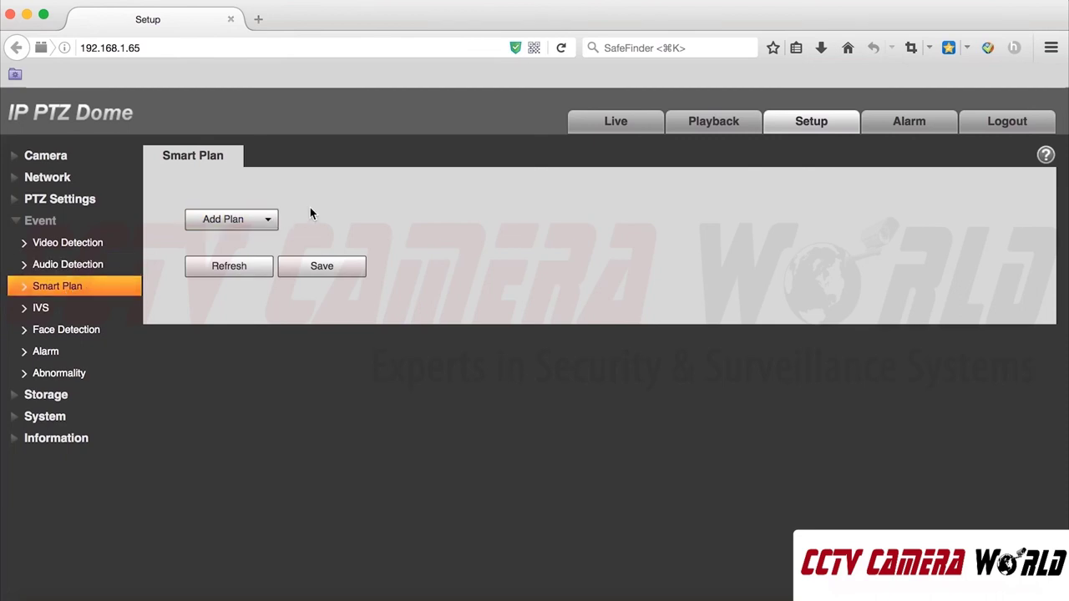
pyautogui.click(252, 224)
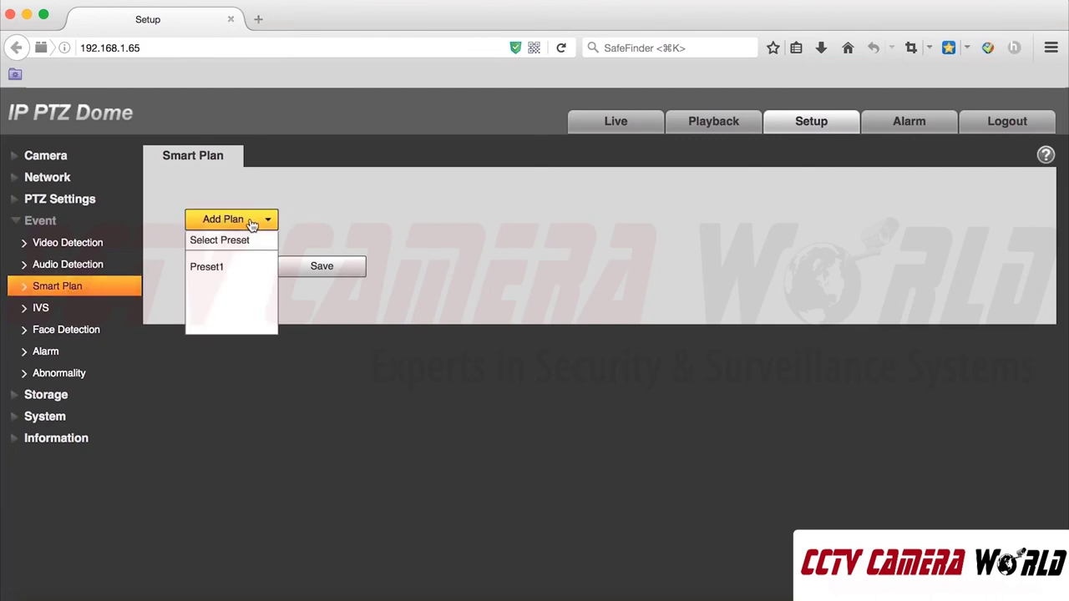
pyautogui.click(214, 269)
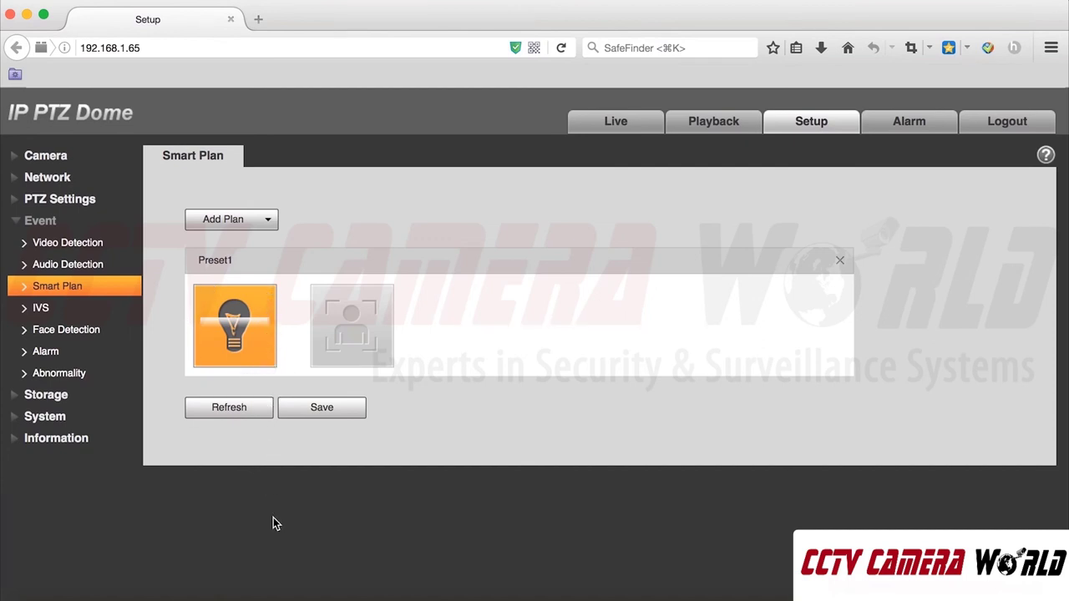
pyautogui.click(323, 415)
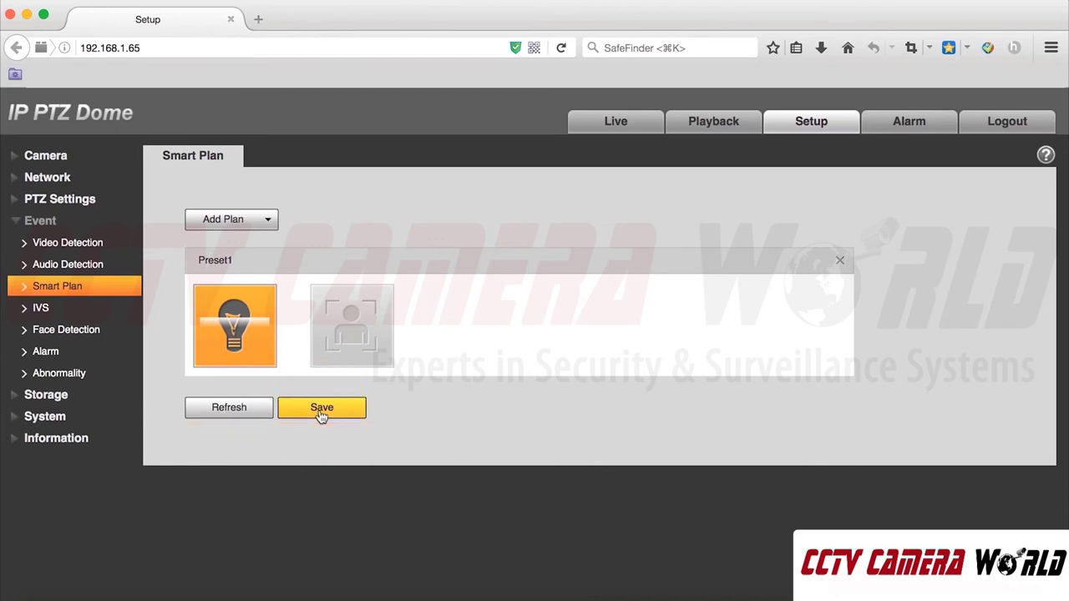
pyautogui.click(84, 309)
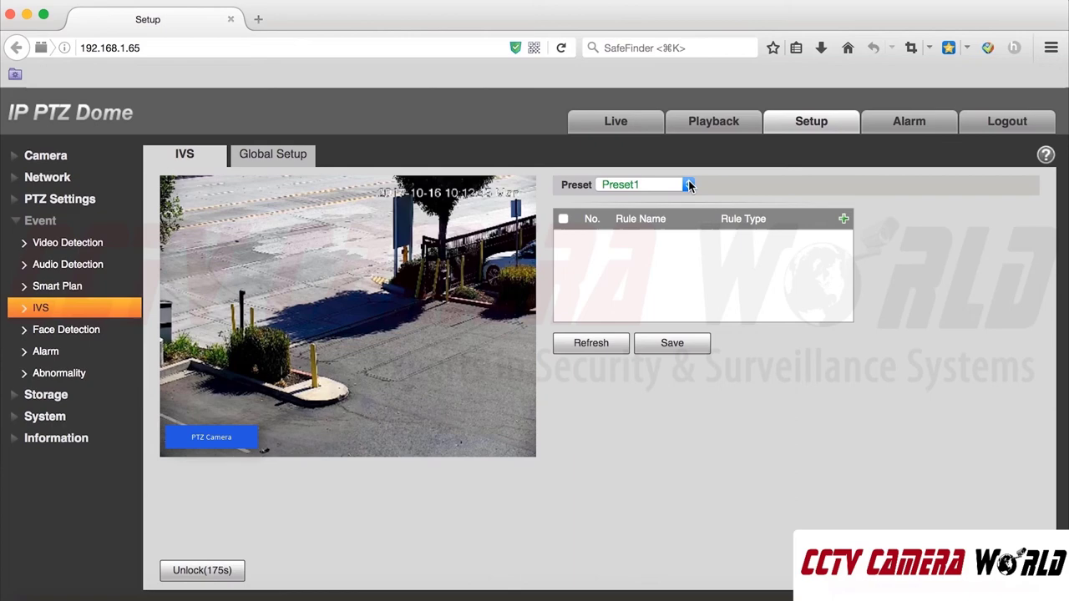
# - Add Rule1 as an Intrusion rule with Cross ticked and Enter&Exit direction, then save
pyautogui.click(843, 219)
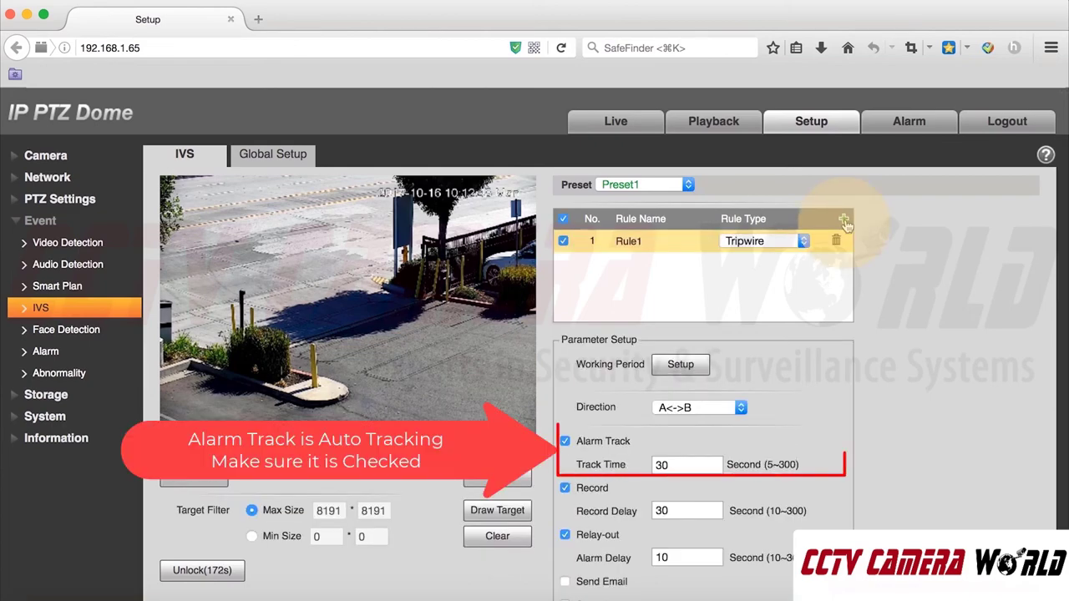
pyautogui.click(800, 243)
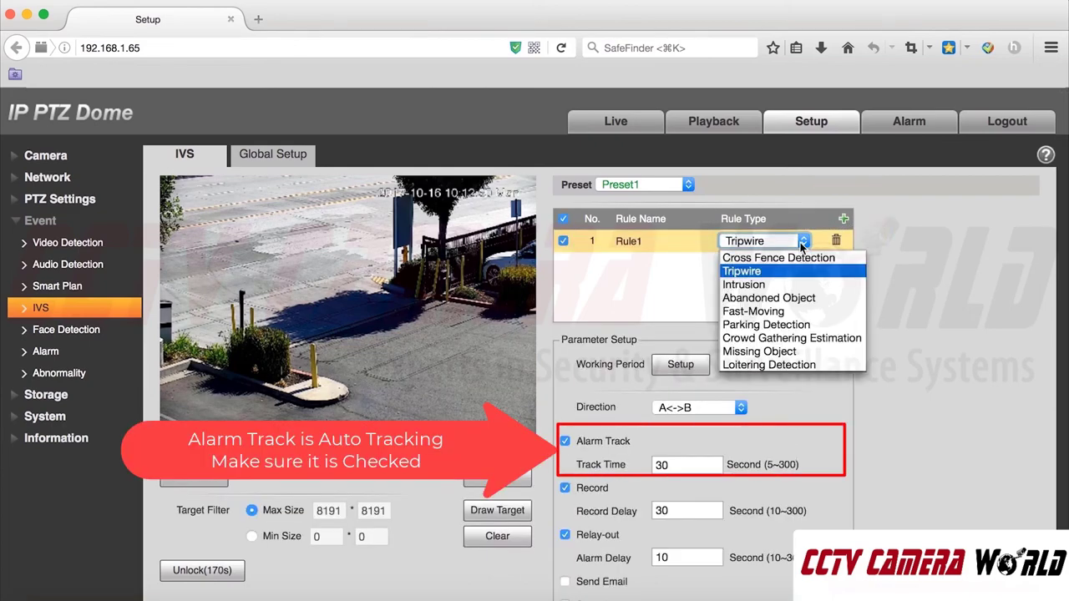
pyautogui.click(761, 286)
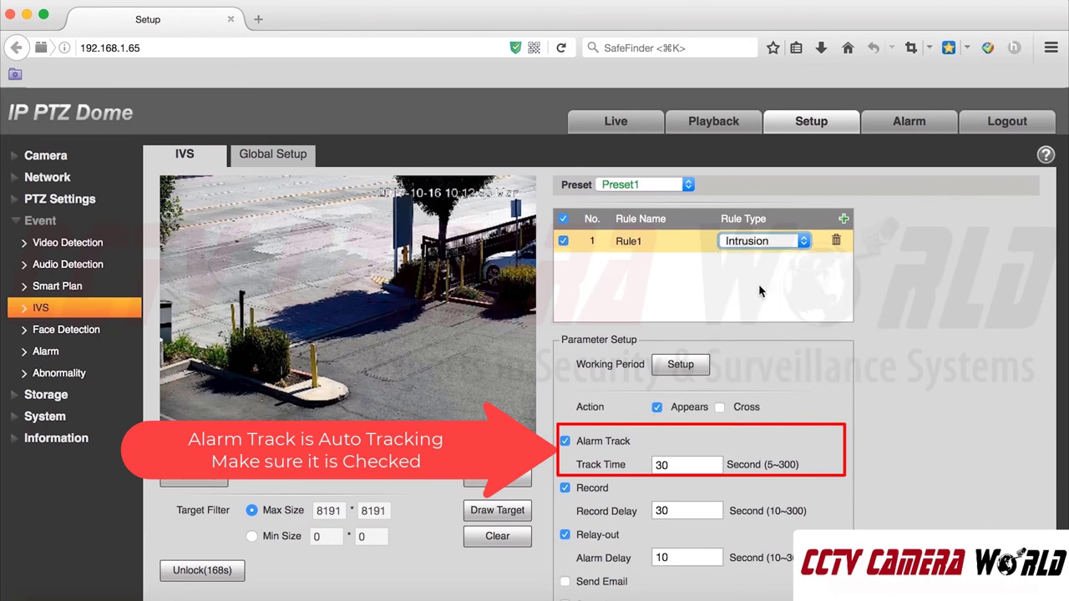
pyautogui.click(720, 408)
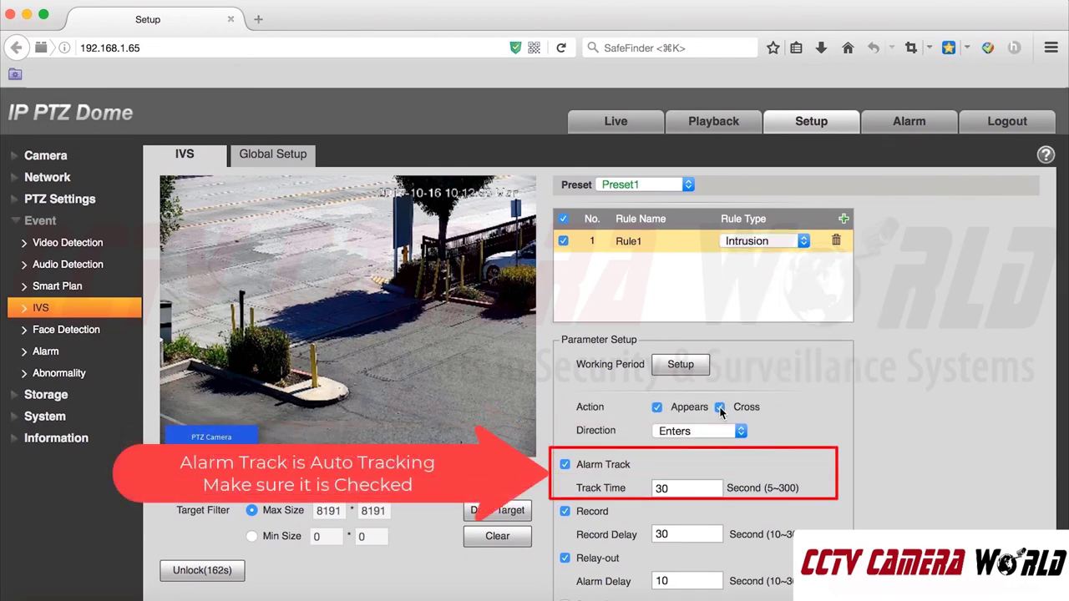
pyautogui.click(745, 433)
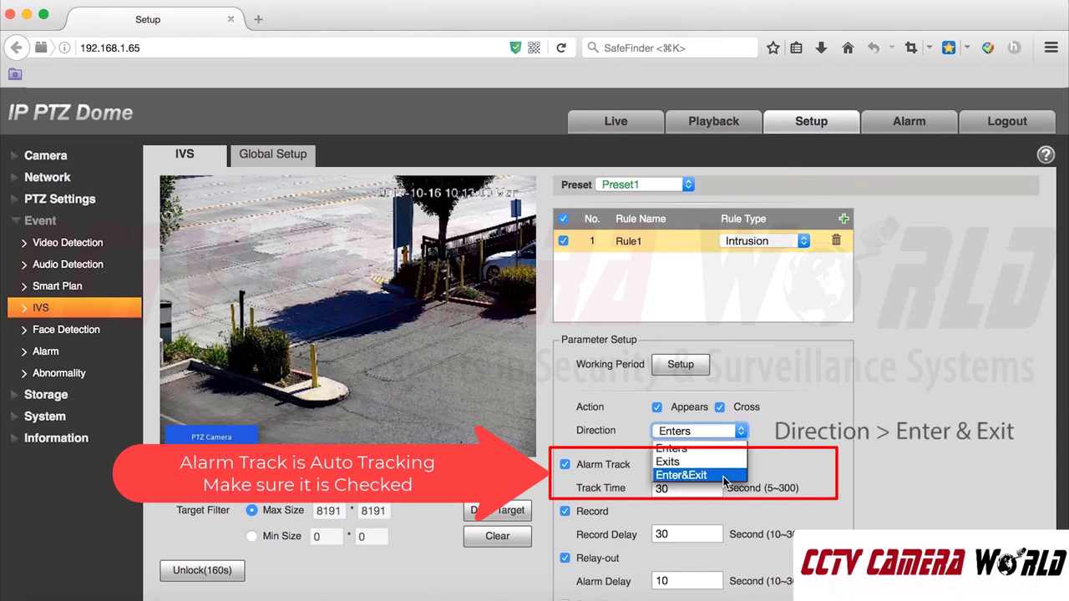
pyautogui.click(725, 475)
pyautogui.scroll(-3, 835, 493)
pyautogui.scroll(-5, 835, 492)
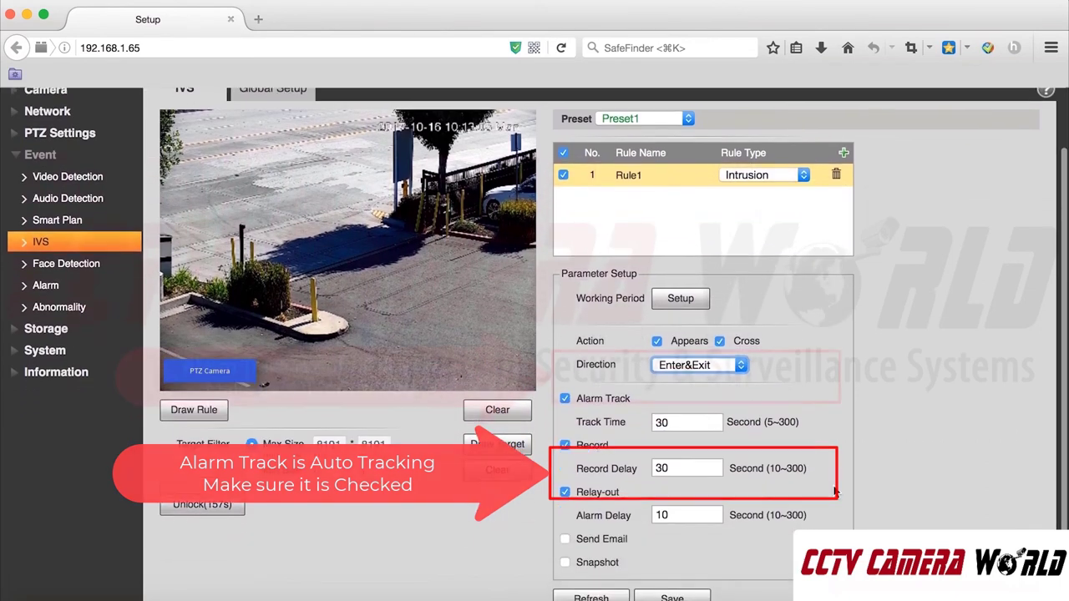
pyautogui.click(683, 562)
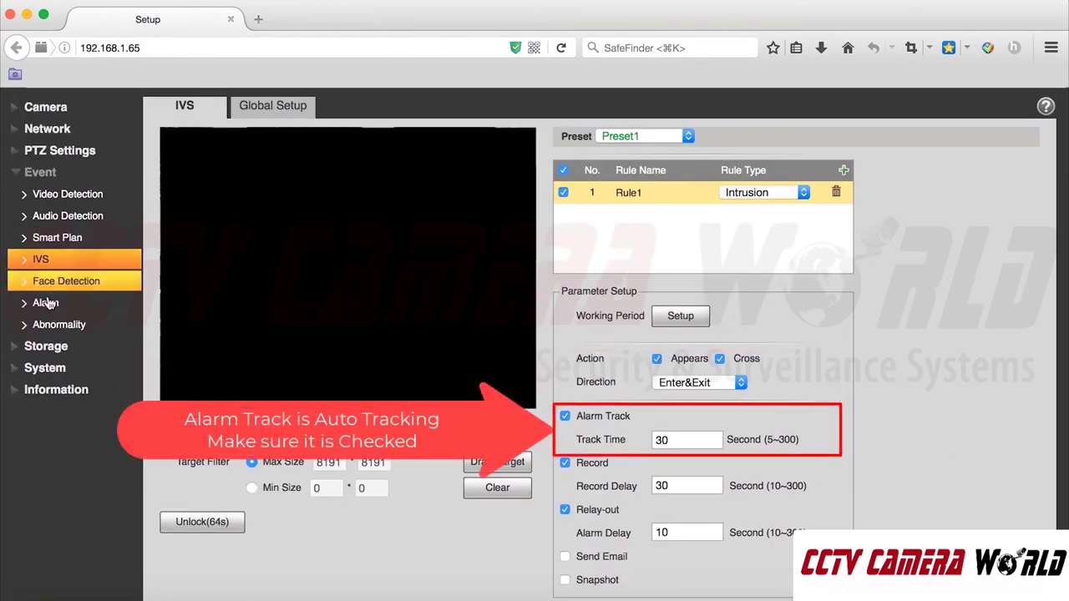
pyautogui.click(57, 170)
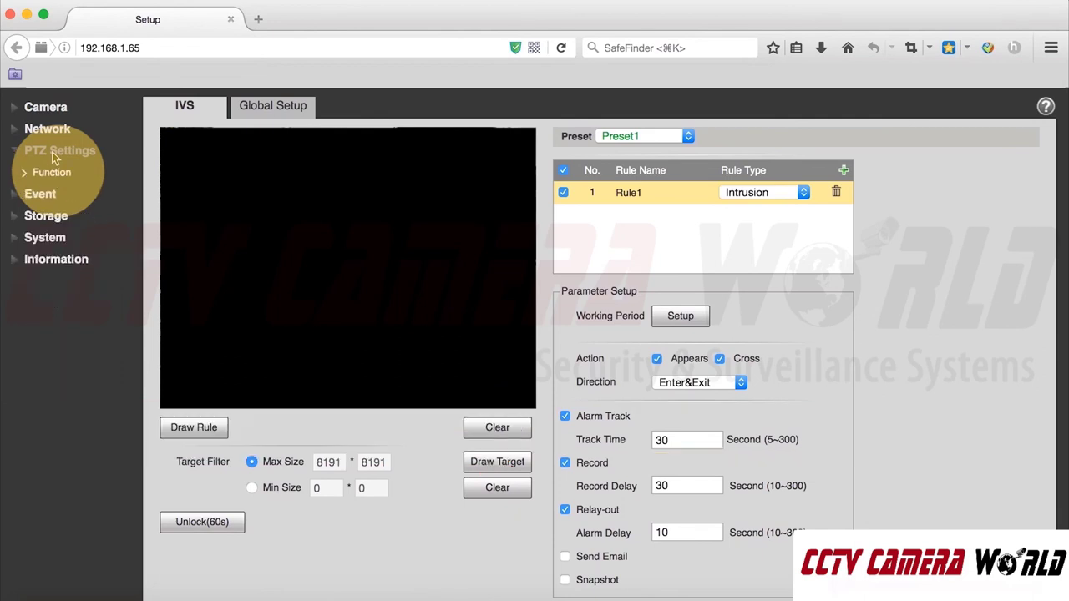
# - Enable idle motion returning to Preset1 after 1 minute idle and save it
pyautogui.click(52, 174)
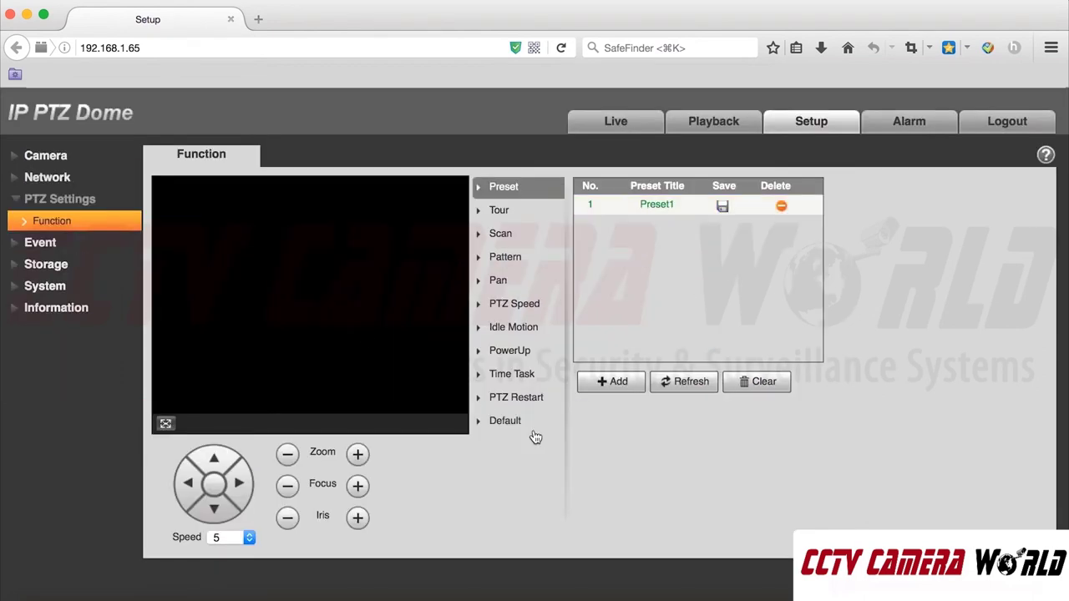
pyautogui.click(518, 327)
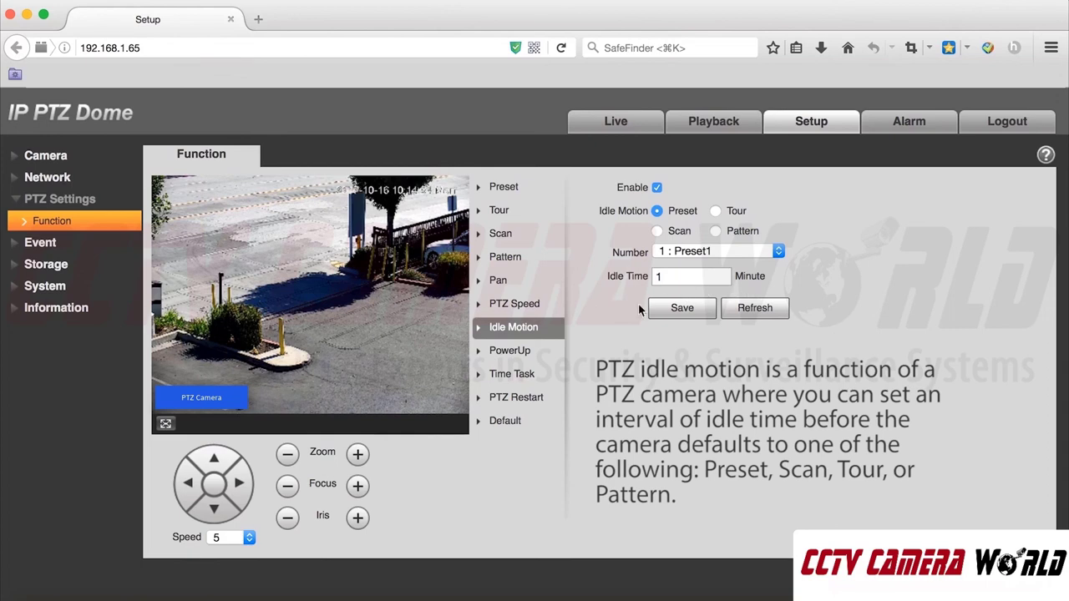
pyautogui.click(682, 309)
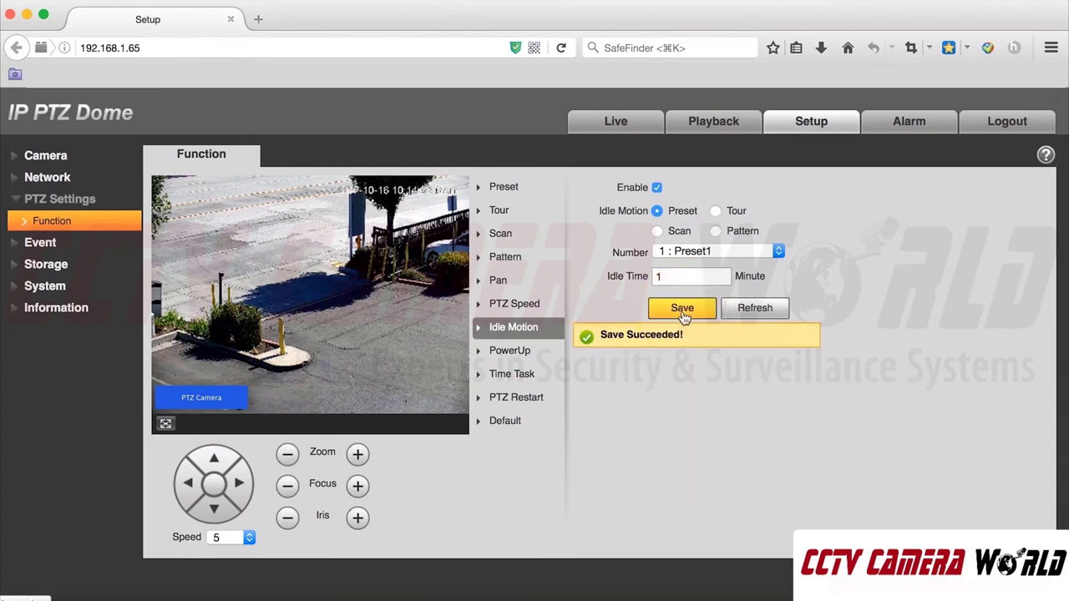
pyautogui.click(32, 243)
pyautogui.click(46, 308)
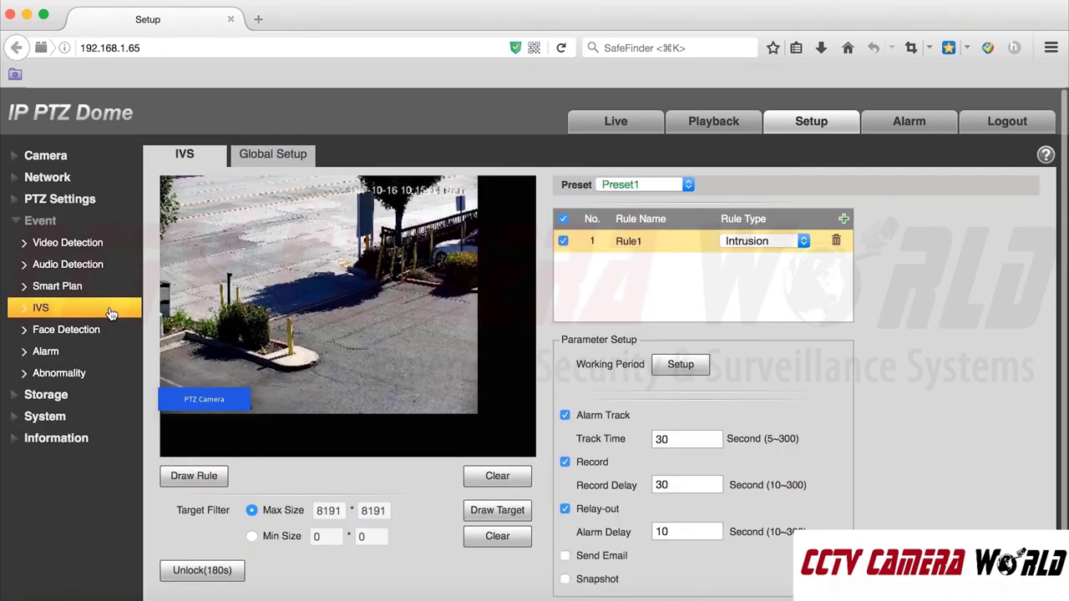
# - Draw Rule1's intrusion polygon across the parking lot pavement and save it
pyautogui.click(194, 476)
pyautogui.scroll(-3, 251, 376)
pyautogui.click(288, 253)
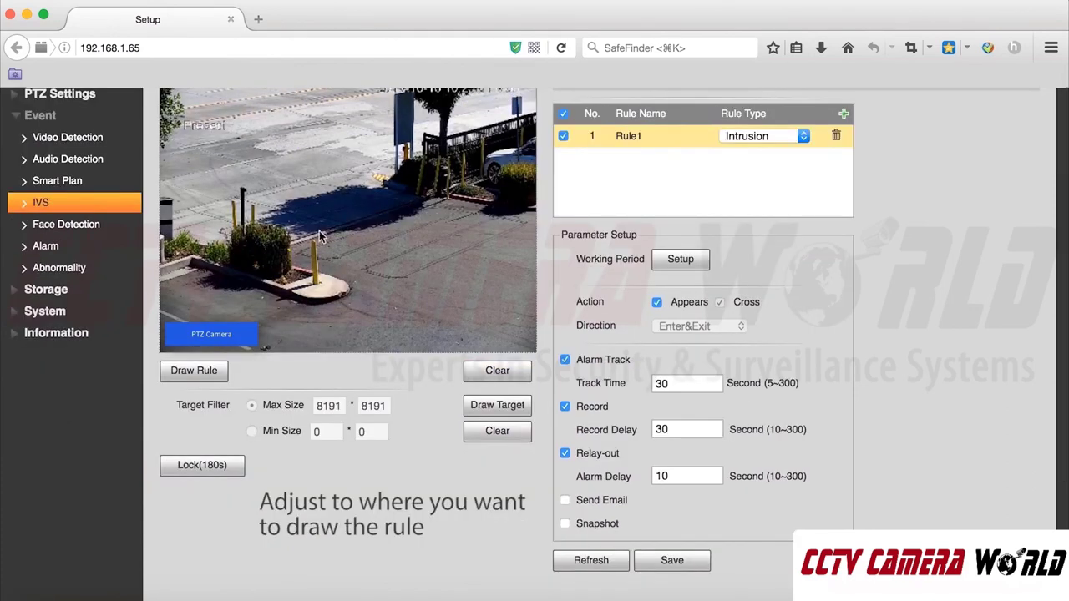
pyautogui.click(405, 209)
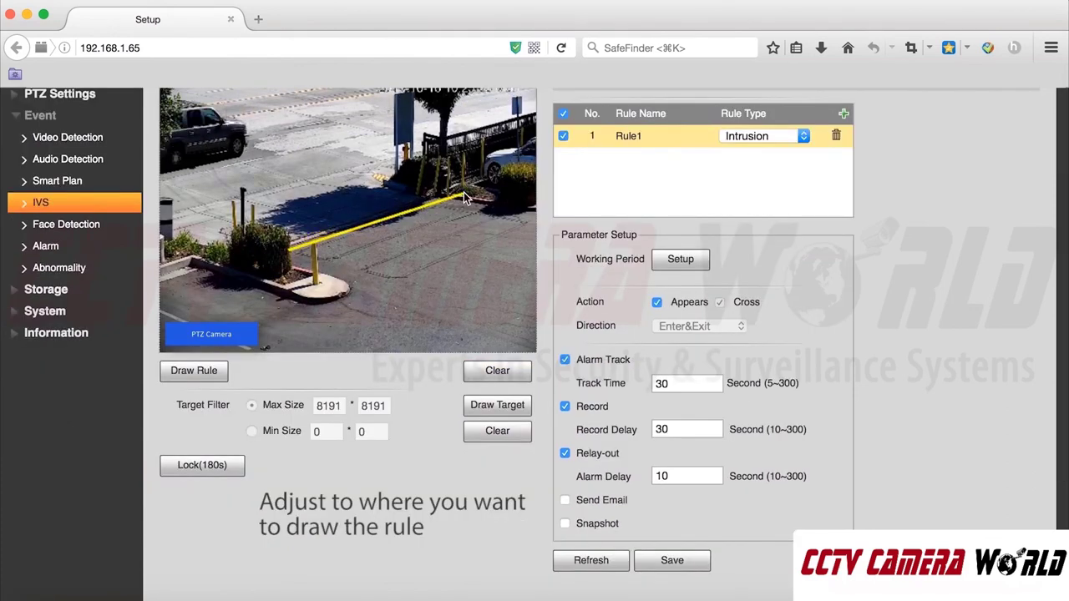
pyautogui.click(463, 194)
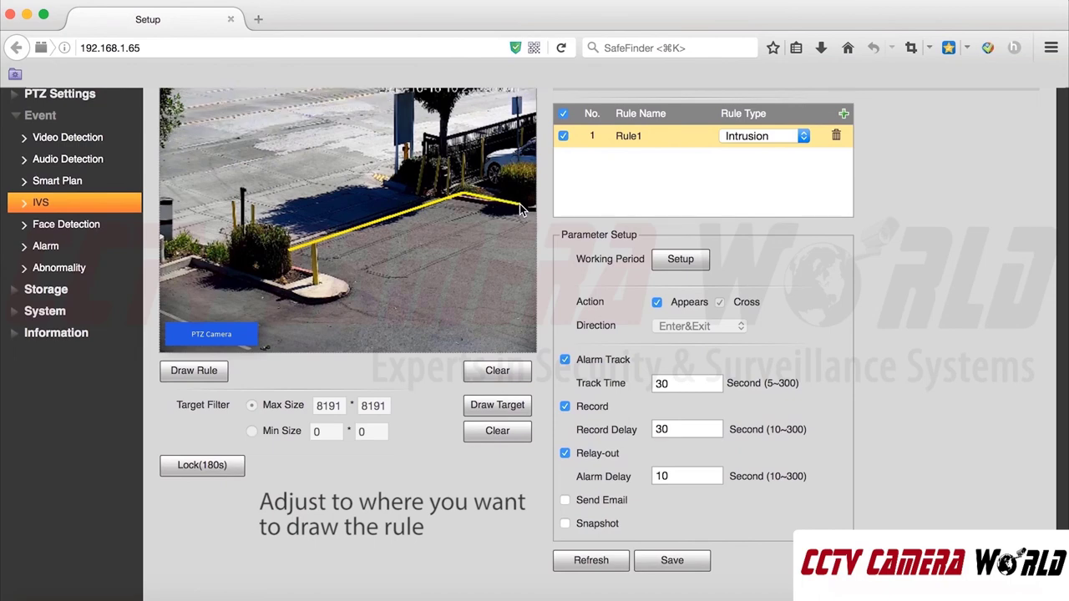
pyautogui.click(518, 205)
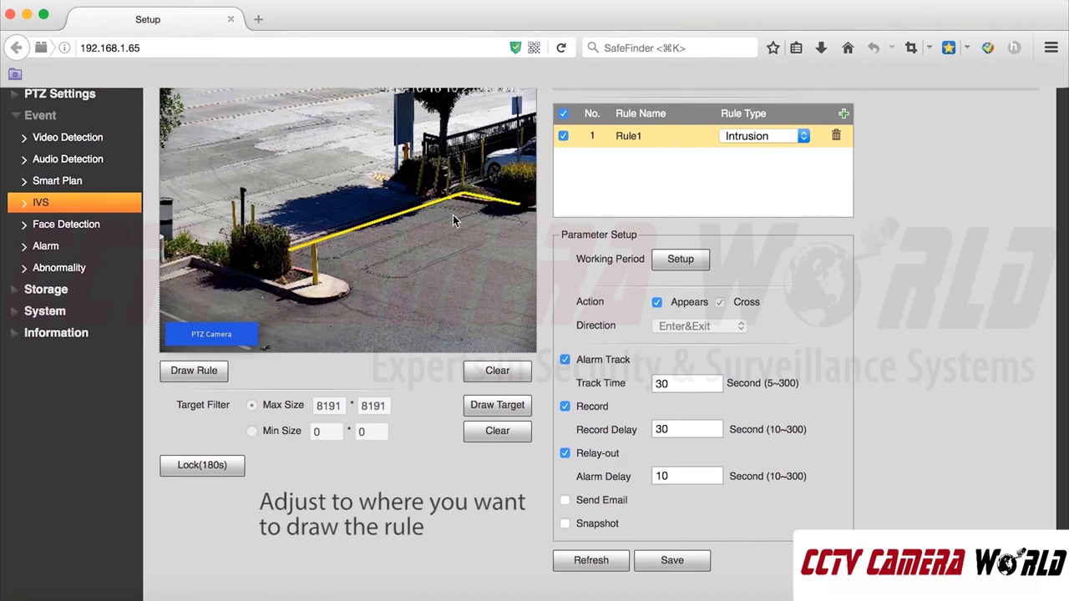
pyautogui.click(325, 291)
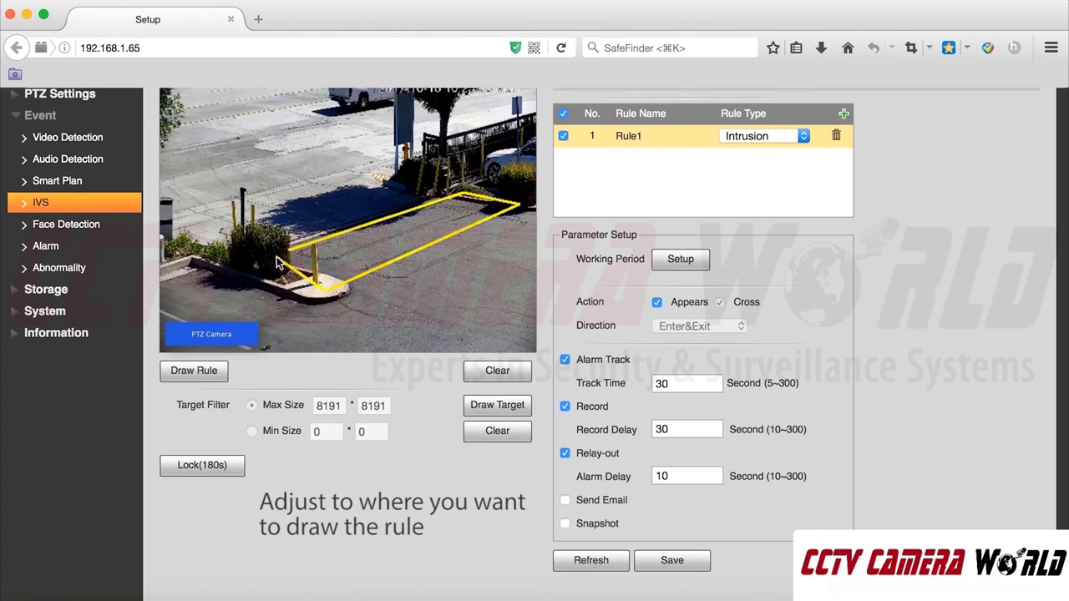
pyautogui.rightClick(291, 257)
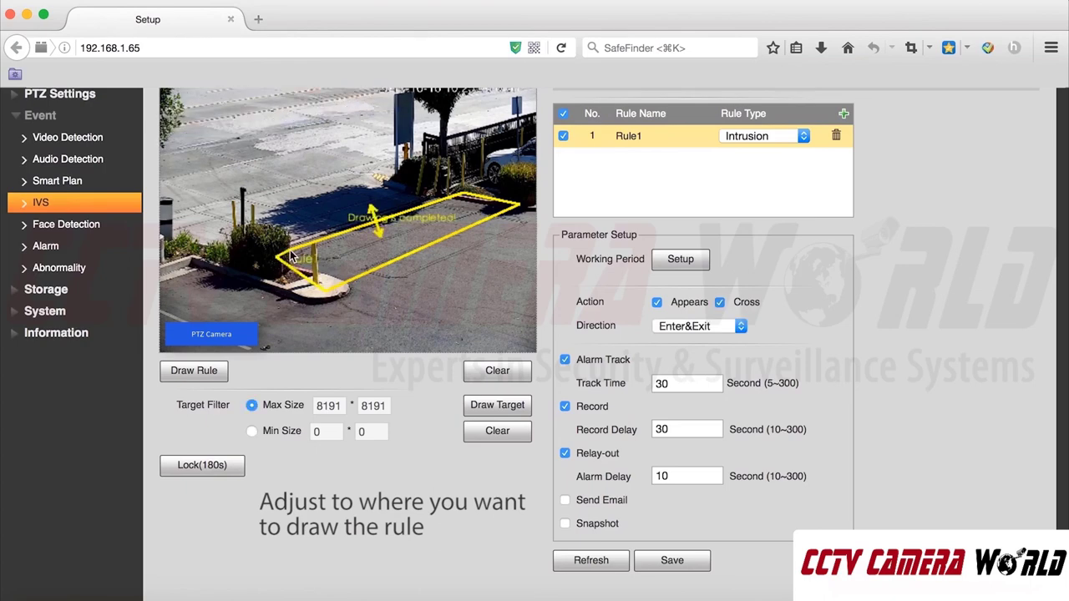
pyautogui.click(692, 562)
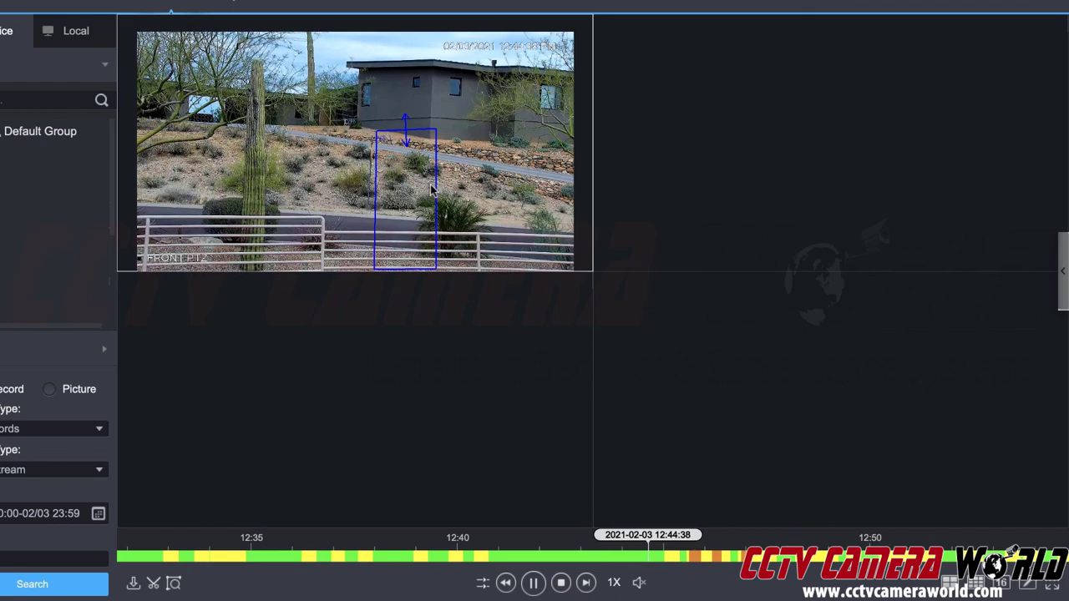
# - Maximise the FRONT PTZ recording to fill the whole playback area
pyautogui.doubleClick(468, 209)
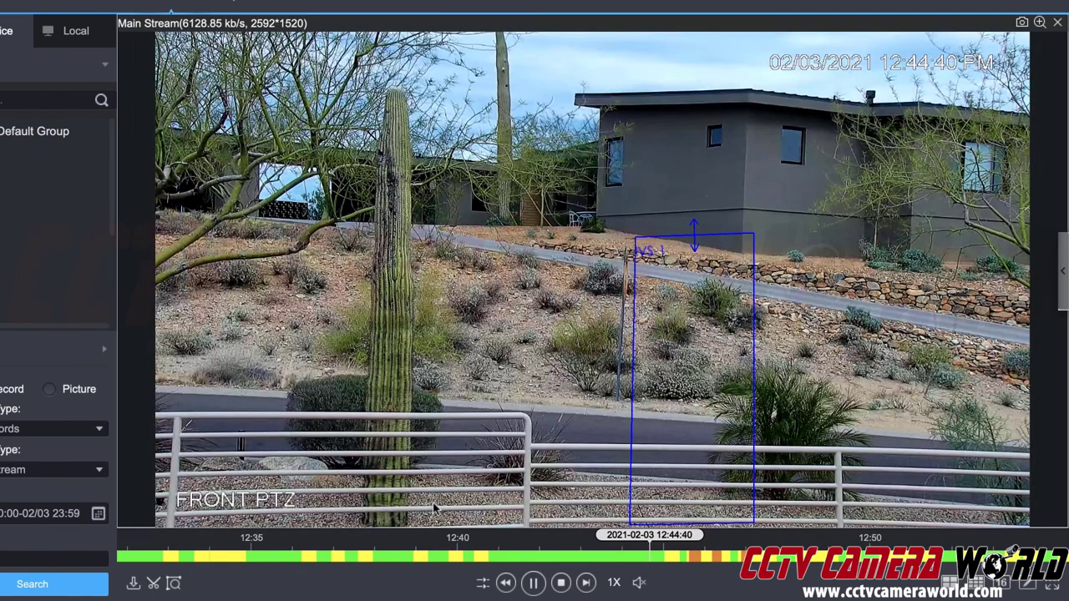